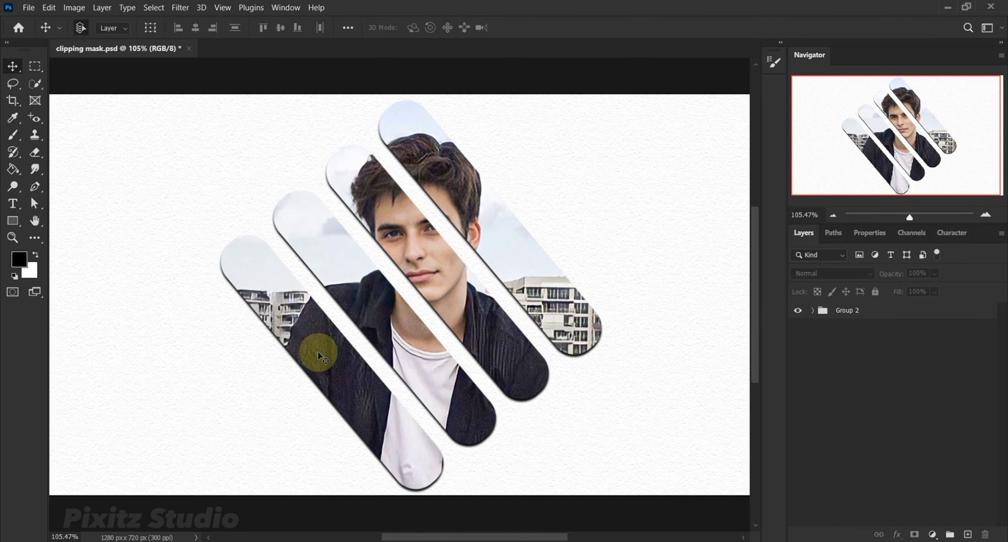
pyautogui.press('z')
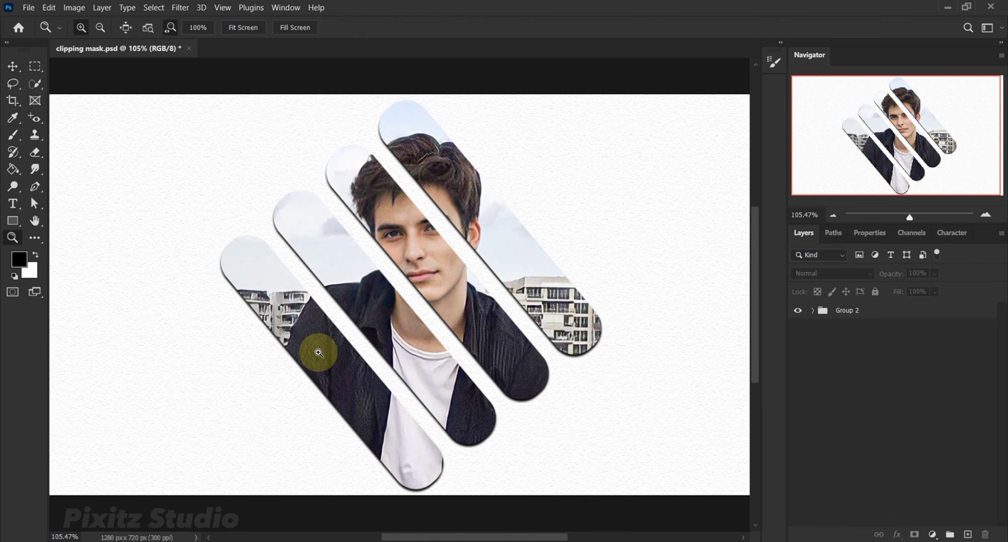
pyautogui.moveTo(322, 352); pyautogui.dragTo(343, 350)
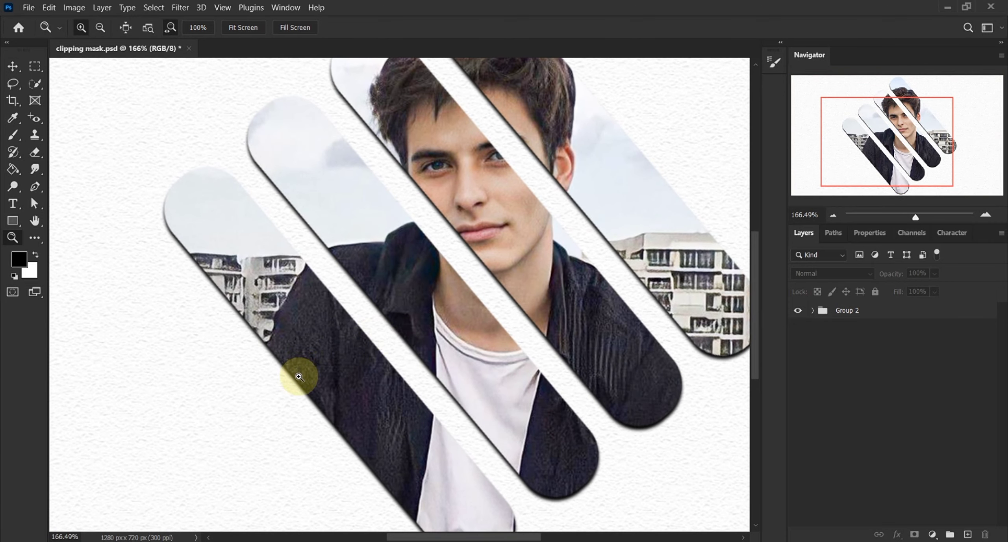
pyautogui.moveTo(300, 379); pyautogui.dragTo(275, 381)
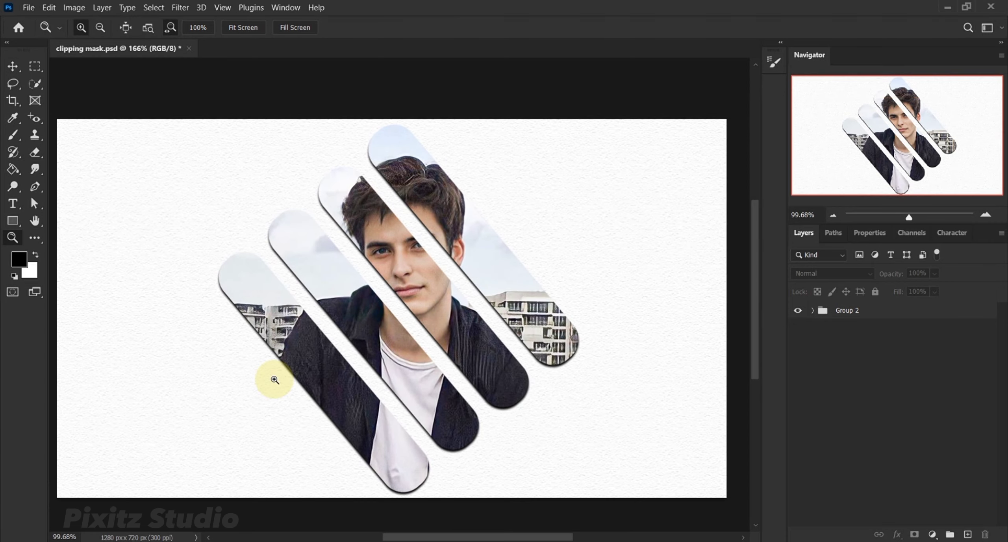
pyautogui.press('v')
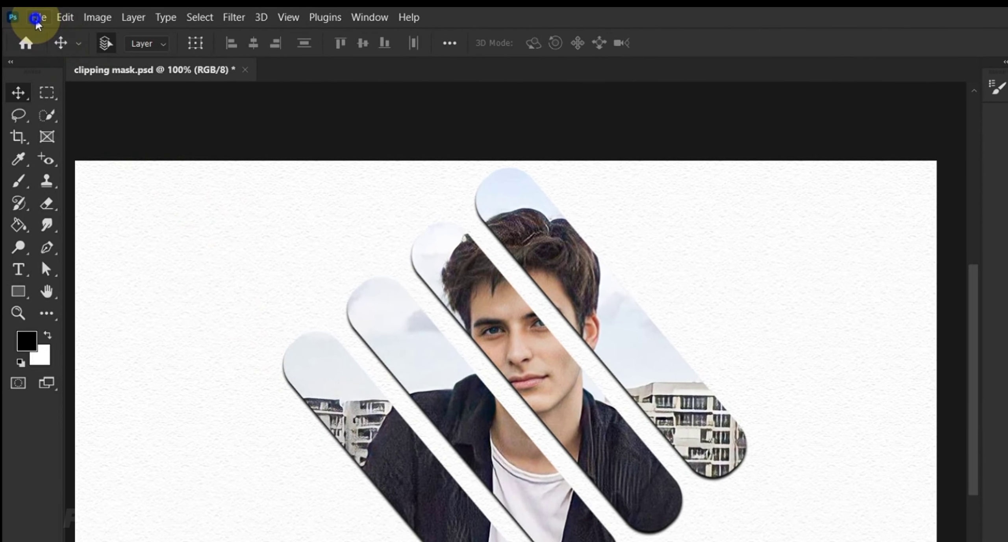
# Create a new 1280 x 720 px document at 300 pixels/inch in 8-bit RGB Color with a white background.
pyautogui.click(36, 15)
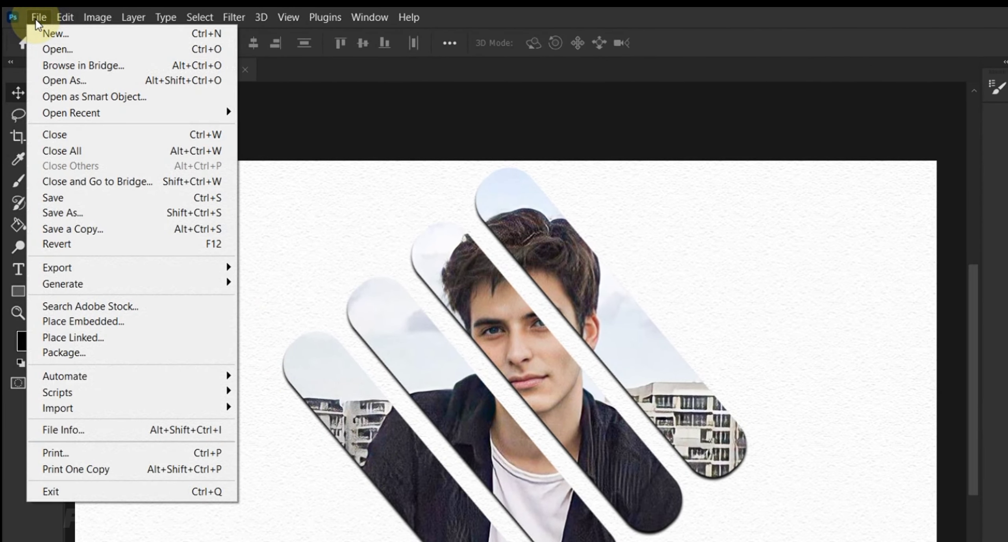
pyautogui.click(58, 37)
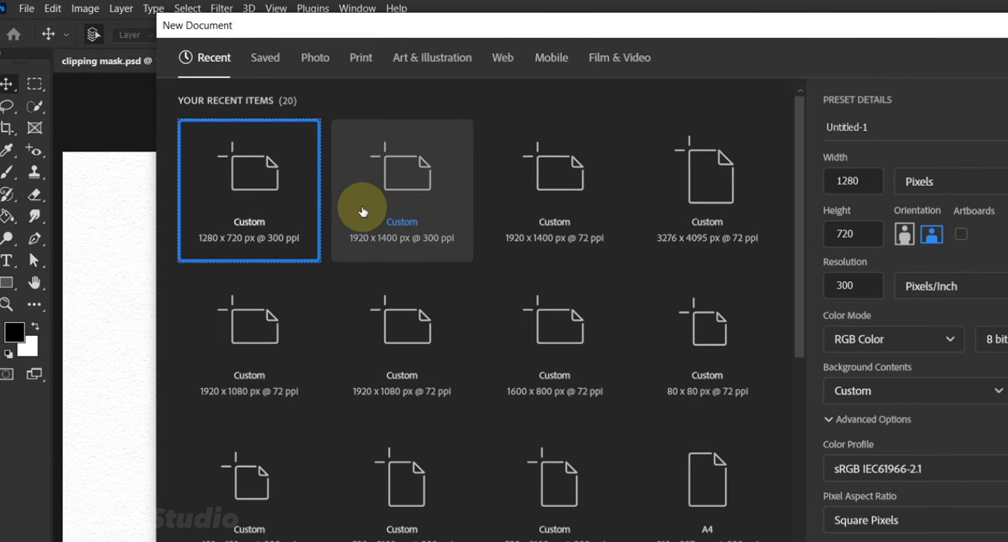
pyautogui.click(280, 224)
pyautogui.click(765, 168)
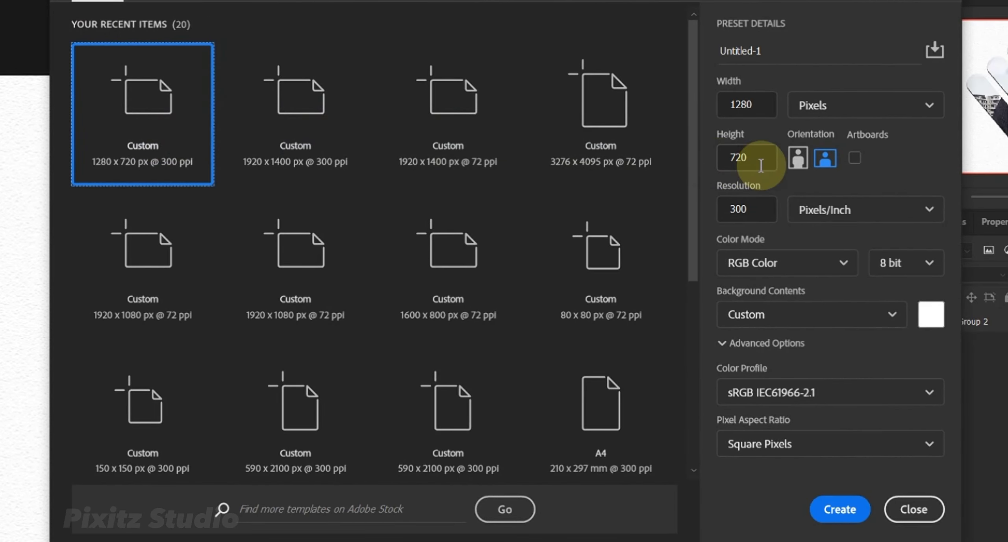
pyautogui.click(757, 158)
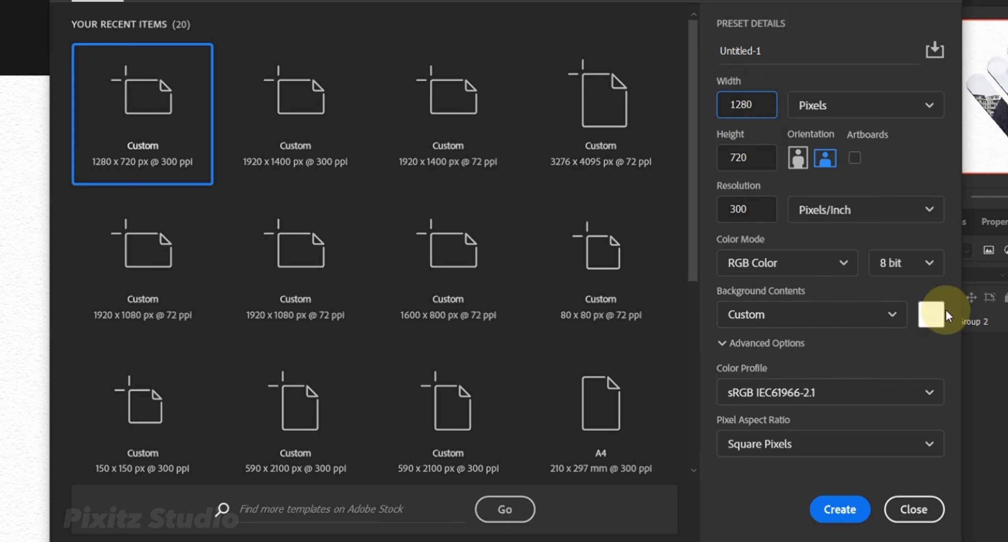
pyautogui.click(840, 509)
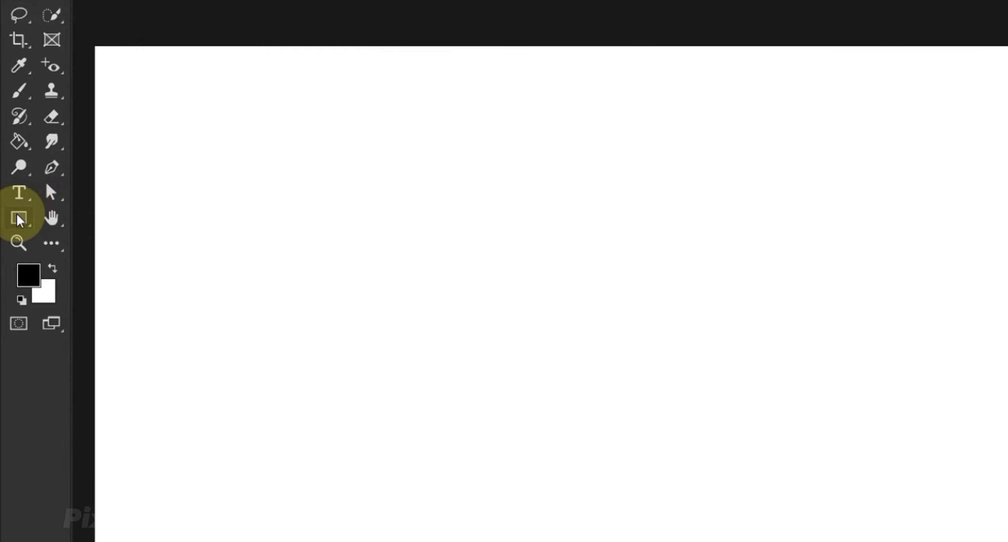
# Draw a vertical black rounded rectangle about 74 x 471 px with a 38 px corner radius on the canvas's left half.
pyautogui.rightClick(19, 219)
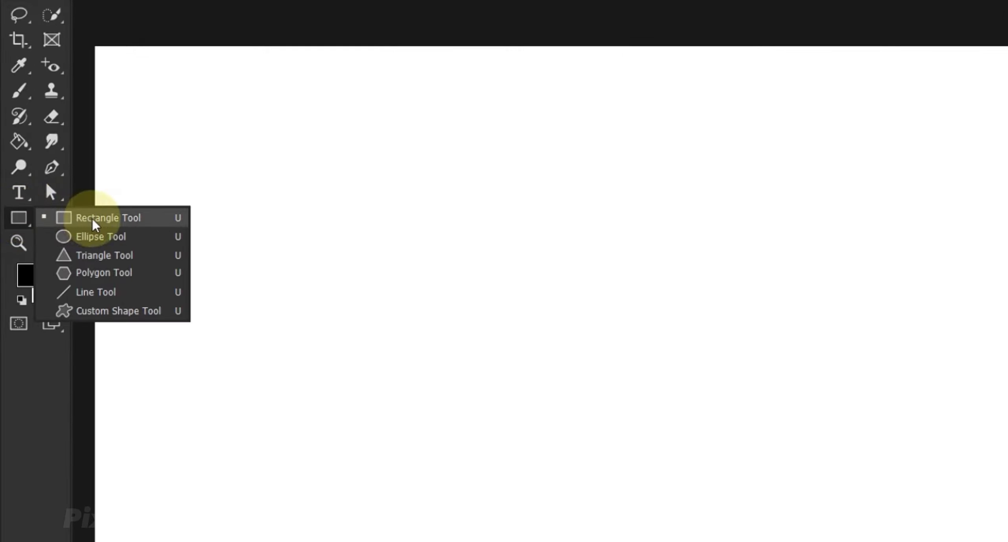
pyautogui.click(75, 218)
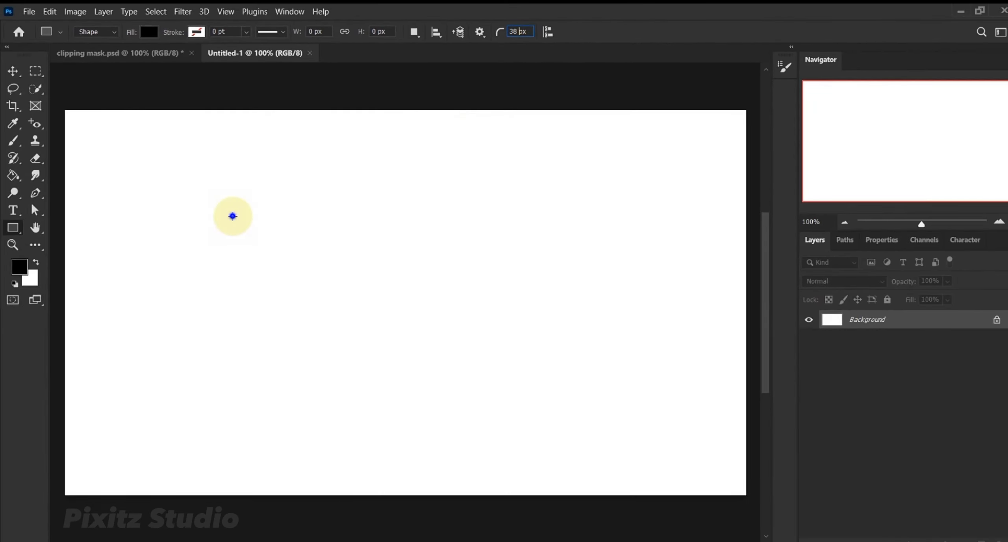
pyautogui.moveTo(233, 216); pyautogui.dragTo(272, 468)
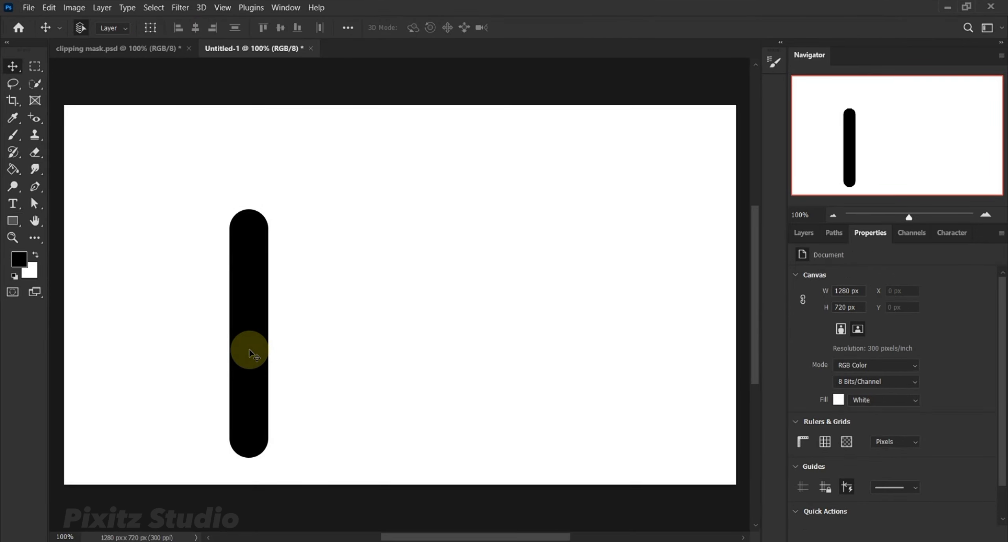
# Shift the black bar slightly left and duplicate it rightward three times to form a row of four evenly spaced bars.
pyautogui.moveTo(255, 337)
pyautogui.mouseDown()
pyautogui.moveTo(264, 338)
pyautogui.moveTo(252, 337)
pyautogui.mouseUp()
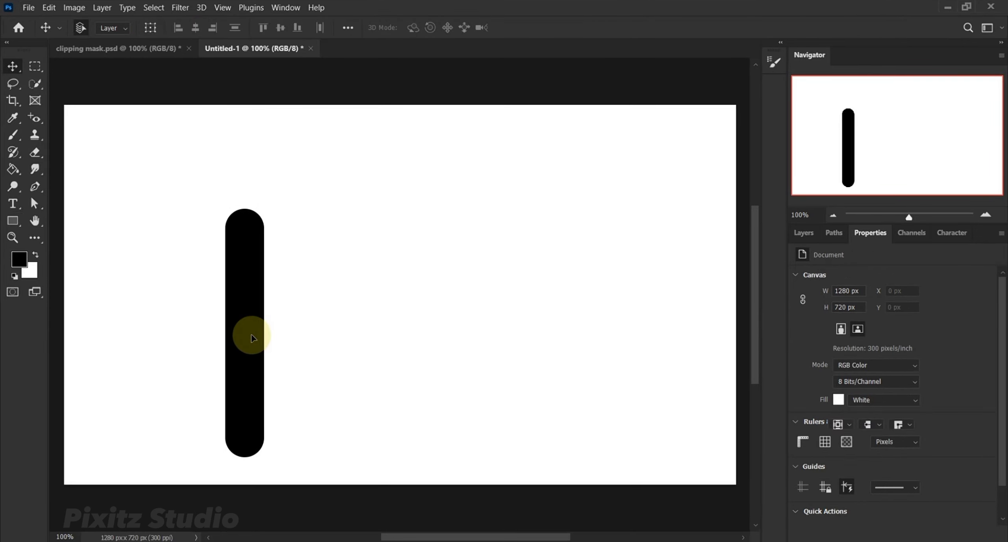
pyautogui.click(252, 338)
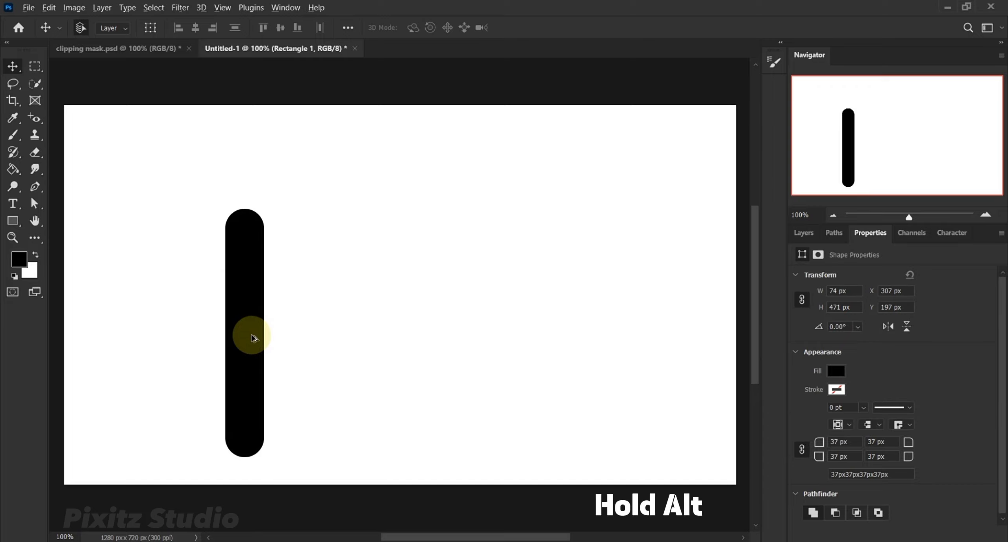
pyautogui.moveTo(253, 337); pyautogui.dragTo(408, 346)
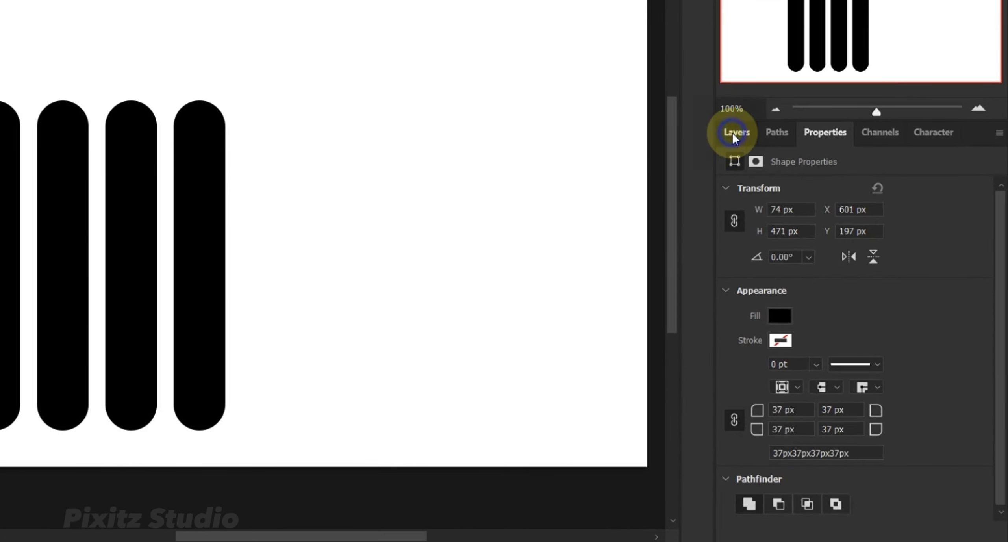
# Select all four rectangle layers and convert them into a single smart object.
pyautogui.click(734, 134)
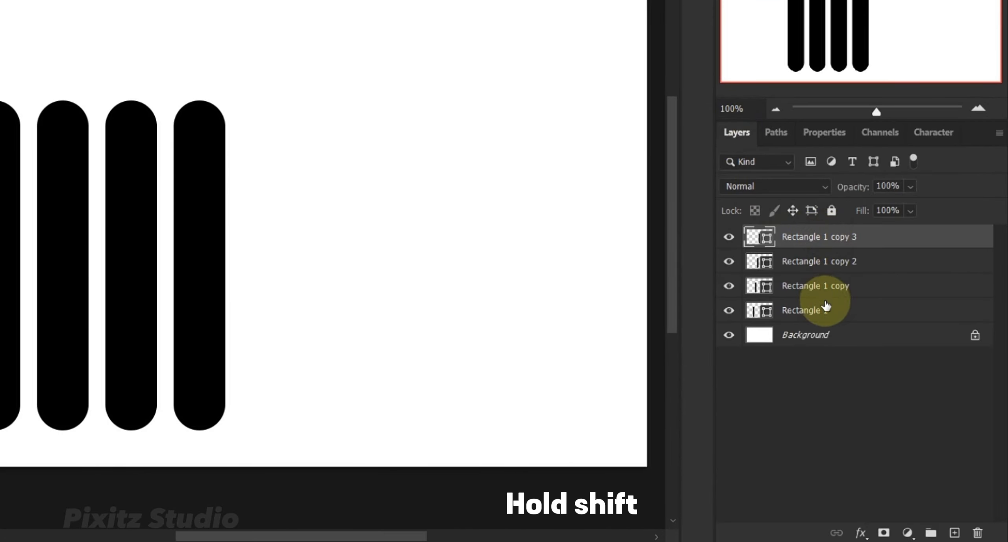
pyautogui.keyDown('shift'); pyautogui.click(823, 308); pyautogui.keyUp('shift')
pyautogui.rightClick(845, 272)
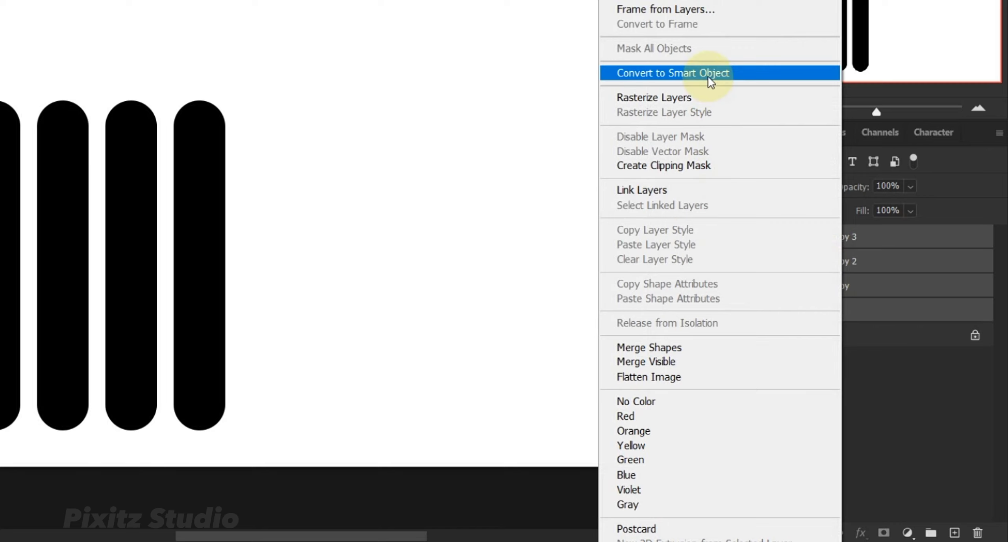
pyautogui.click(688, 75)
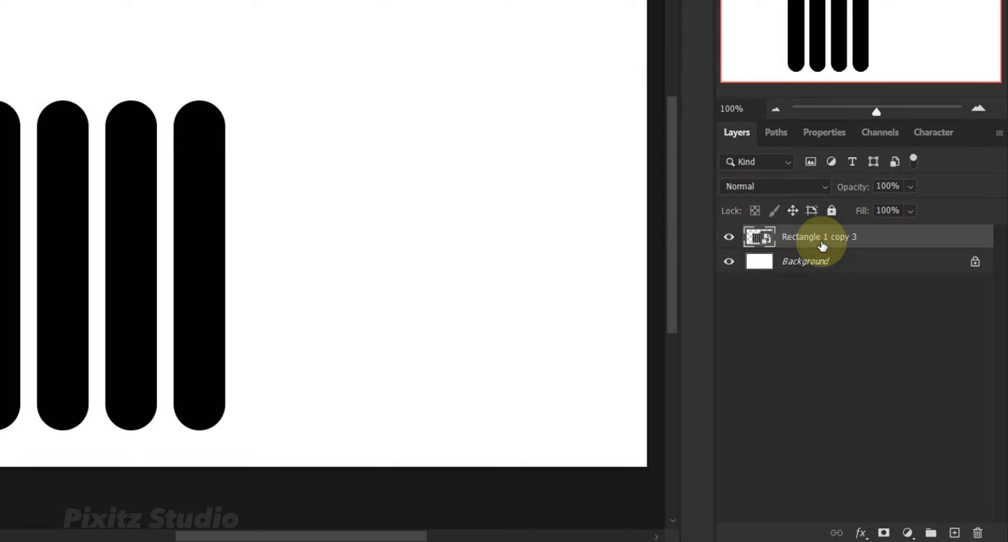
# Free-transform the bars: rotate them counterclockwise to a diagonal, enlarge them, and move them about 105 px right and 50 px up.
pyautogui.hotkey('ctrl', 't')
pyautogui.press('Escape')
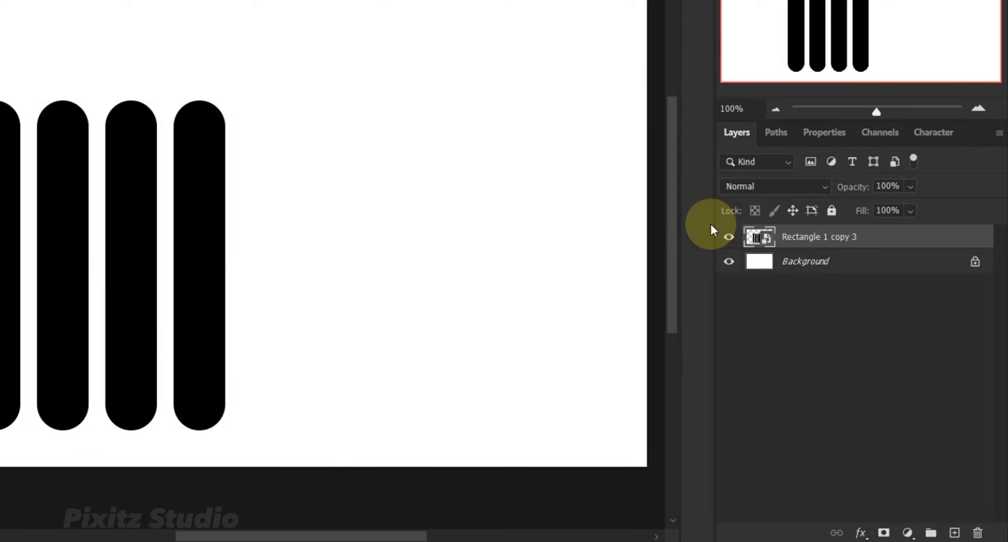
pyautogui.hotkey('ctrl', 't')
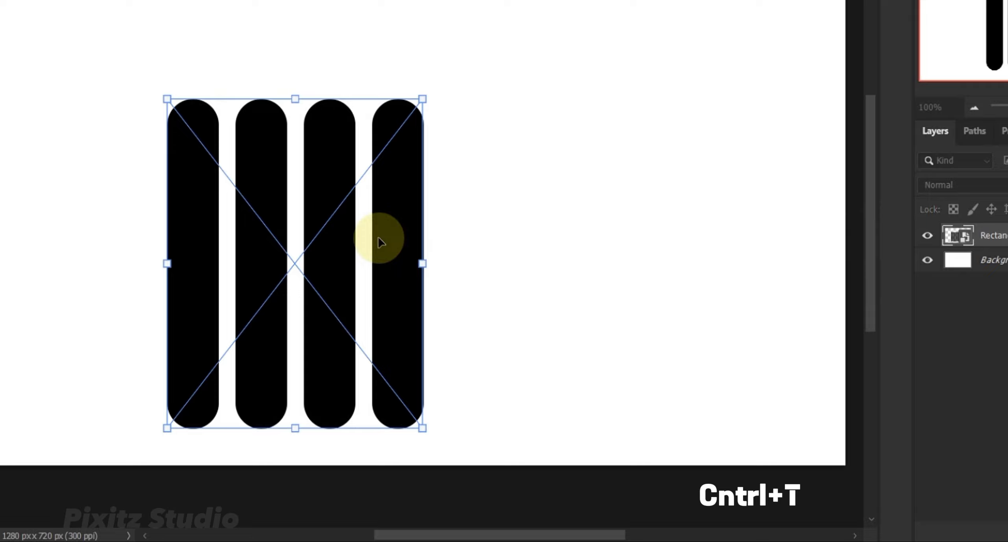
pyautogui.moveTo(457, 105); pyautogui.dragTo(292, 41)
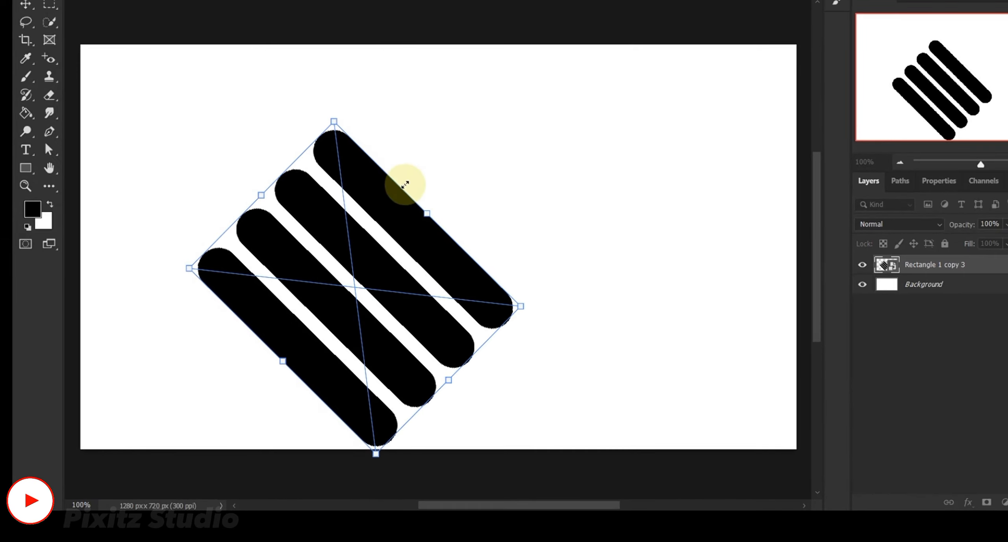
pyautogui.moveTo(427, 209); pyautogui.dragTo(469, 191)
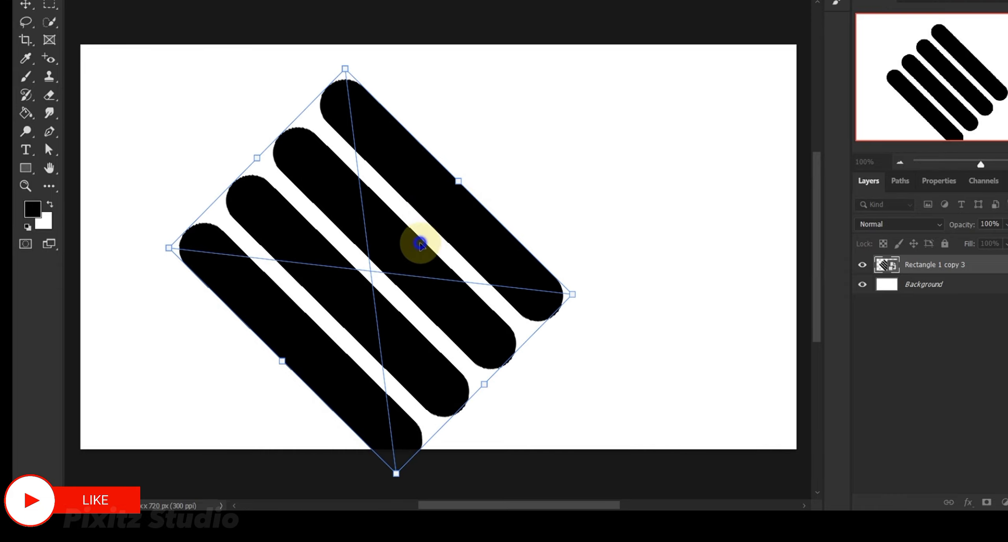
pyautogui.moveTo(416, 241); pyautogui.dragTo(480, 219)
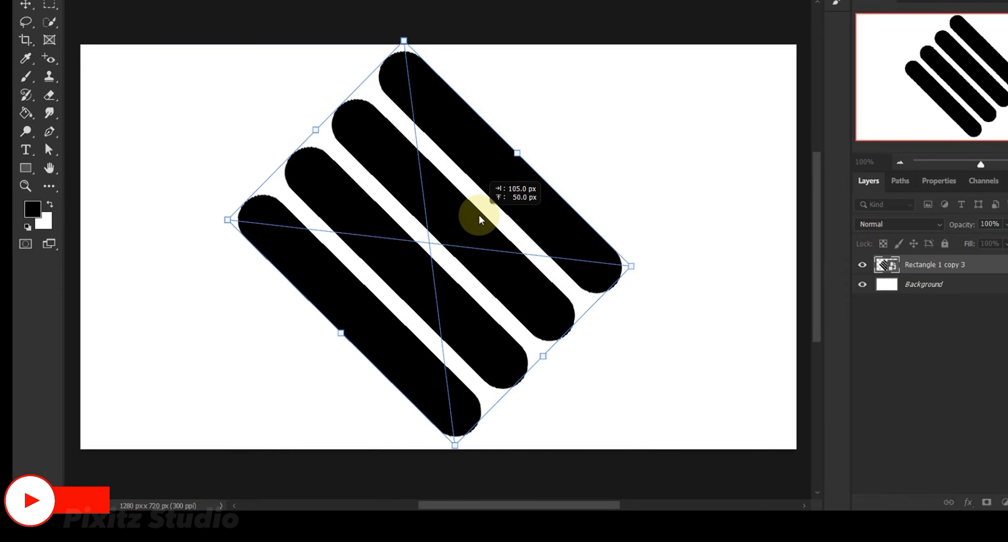
pyautogui.click(581, 123)
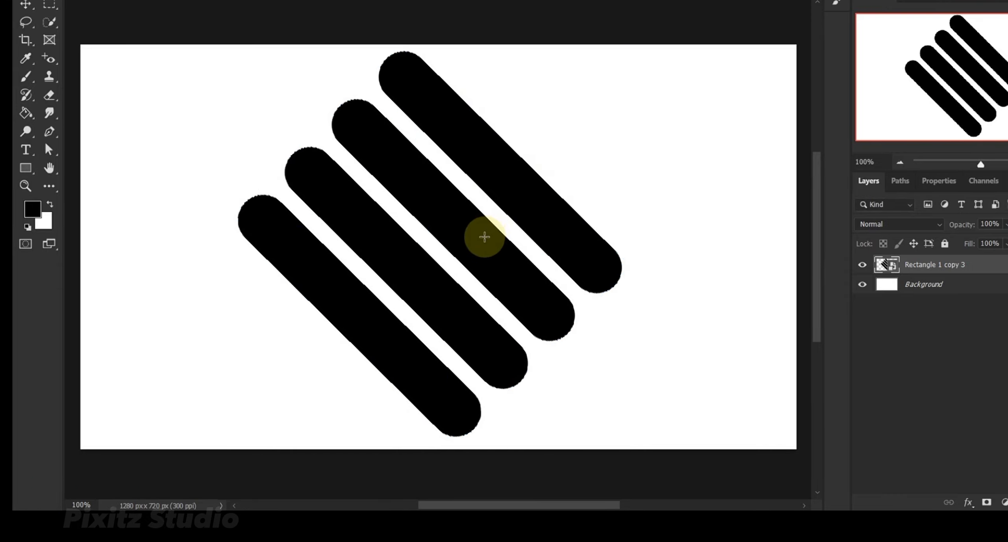
# Place the portrait image "do not repost" into the document above the bars layer and commit its placement.
pyautogui.press('v')
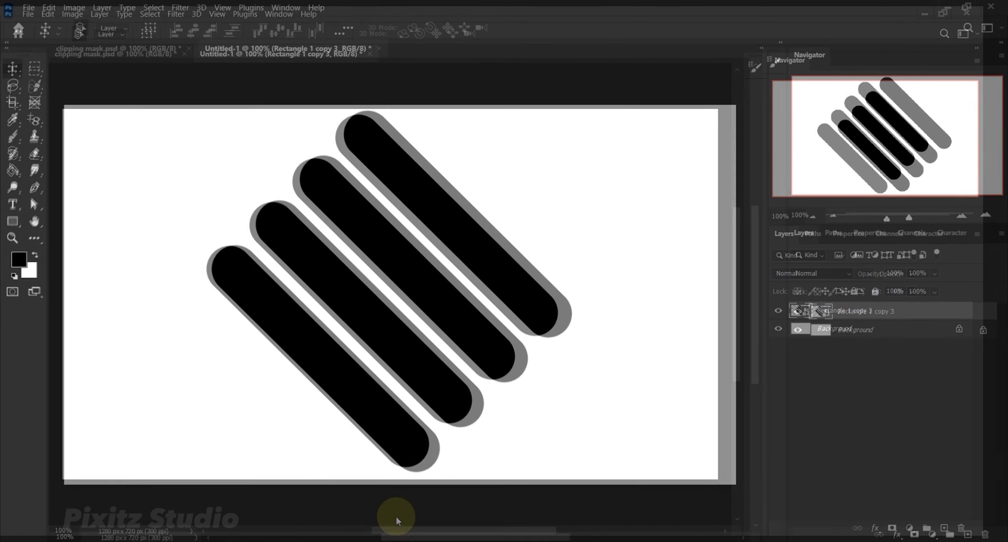
pyautogui.moveTo(394, 518); pyautogui.dragTo(469, 323)
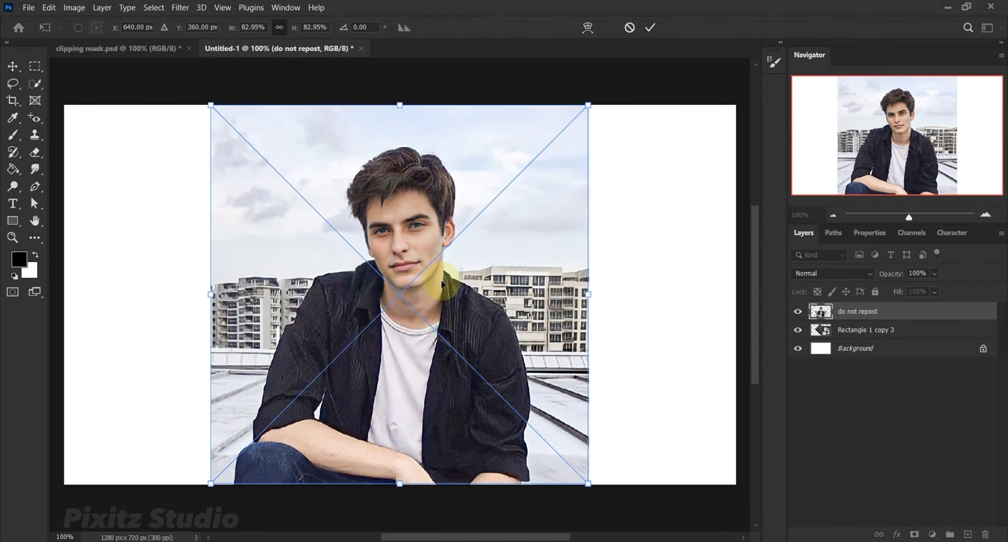
pyautogui.click(650, 29)
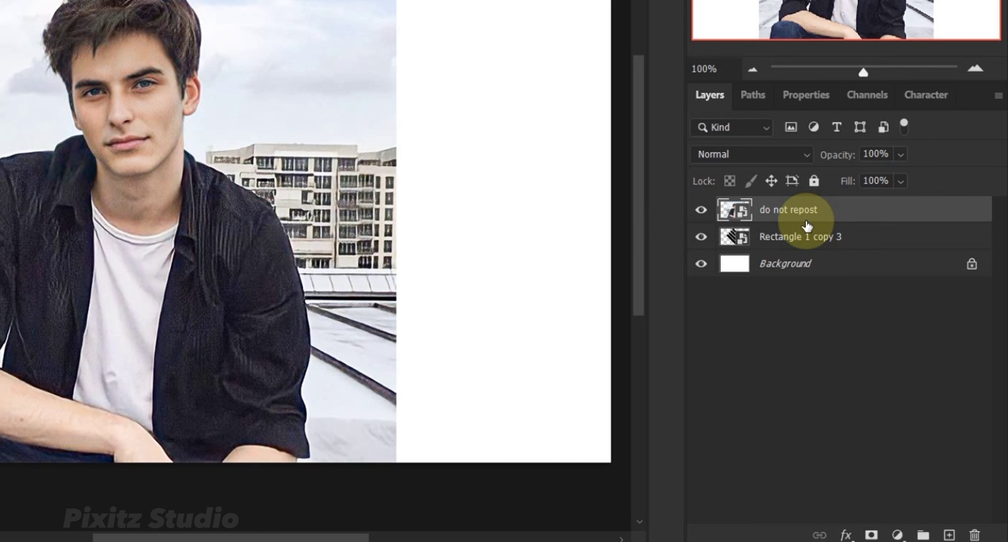
# Create a clipping mask that clips the "do not repost" portrait layer to the bars smart object.
pyautogui.rightClick(806, 221)
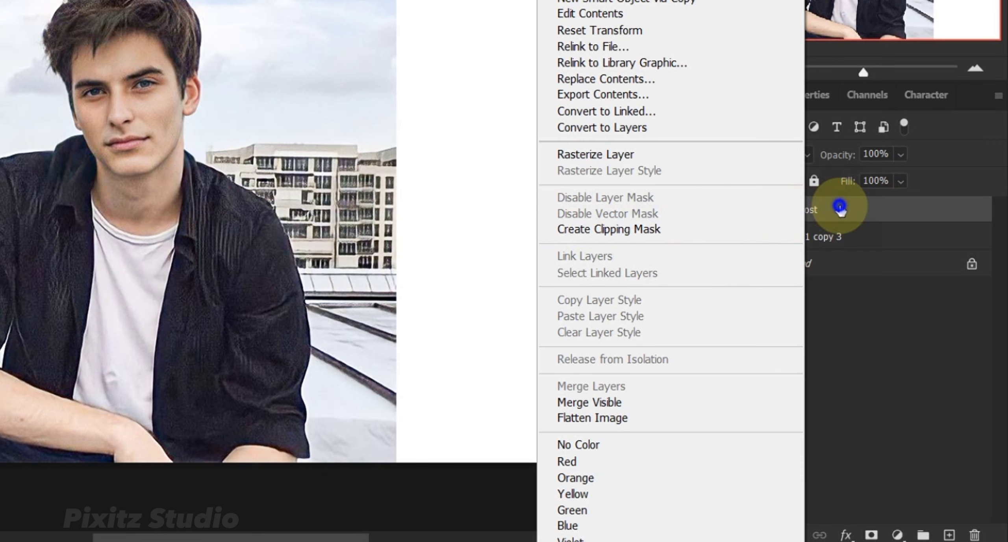
pyautogui.click(840, 212)
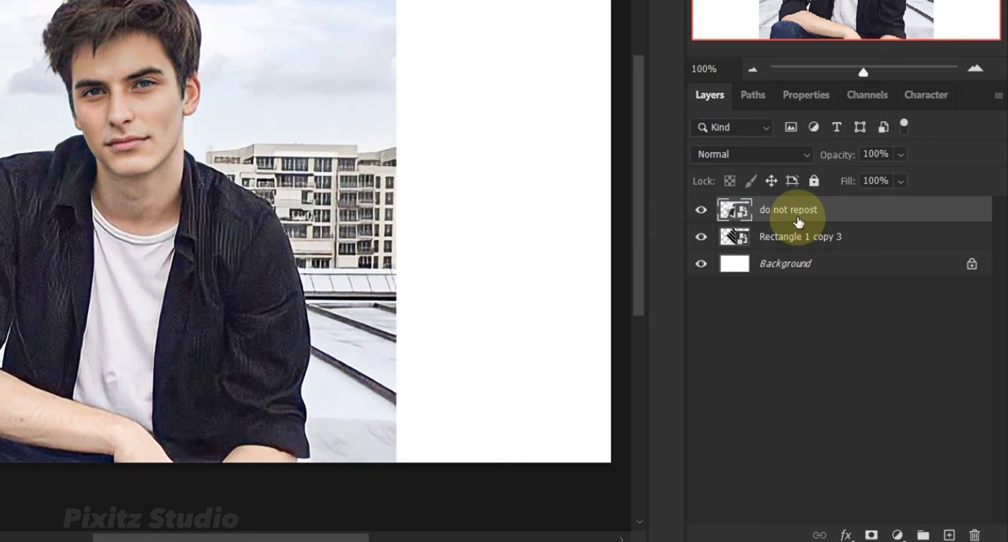
pyautogui.rightClick(796, 219)
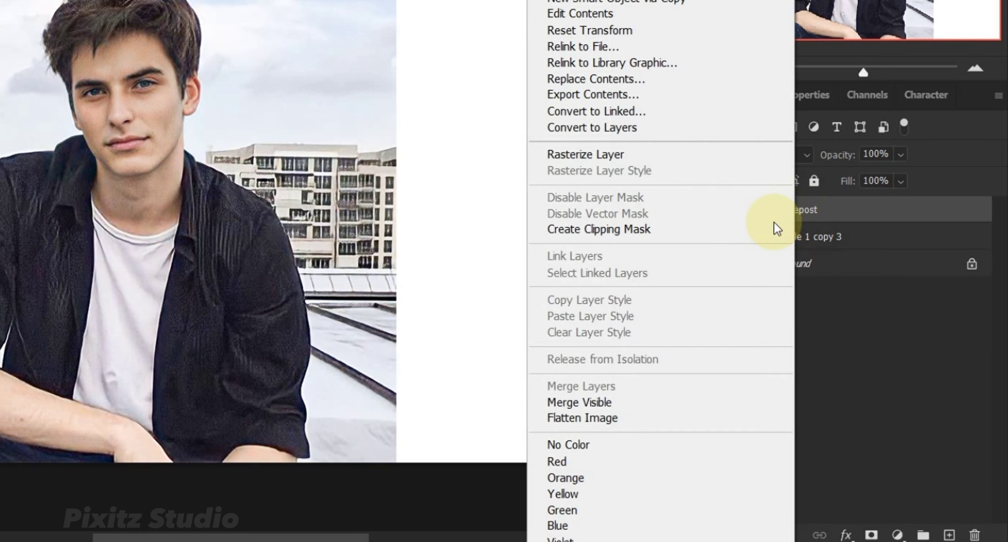
pyautogui.click(711, 241)
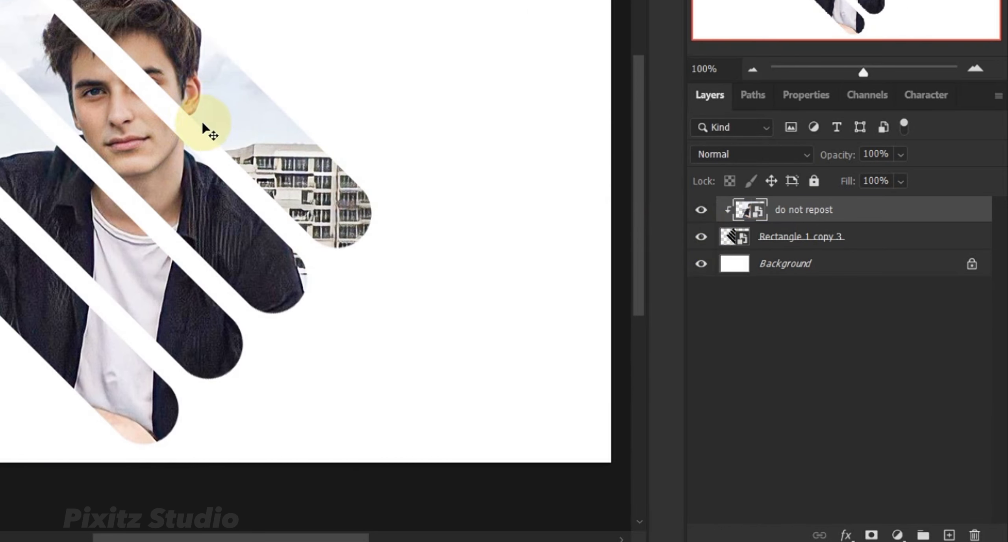
# Reposition the clipped portrait within the bars and scale it to 94.12%, centred at about X 605.5 px, Y 383 px.
pyautogui.moveTo(176, 181); pyautogui.dragTo(164, 209)
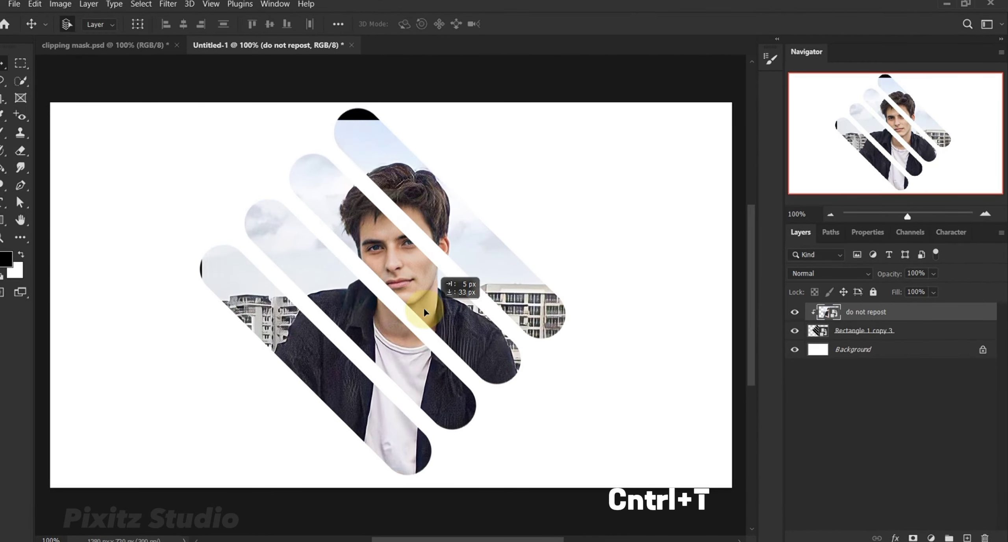
pyautogui.moveTo(425, 312); pyautogui.dragTo(410, 294)
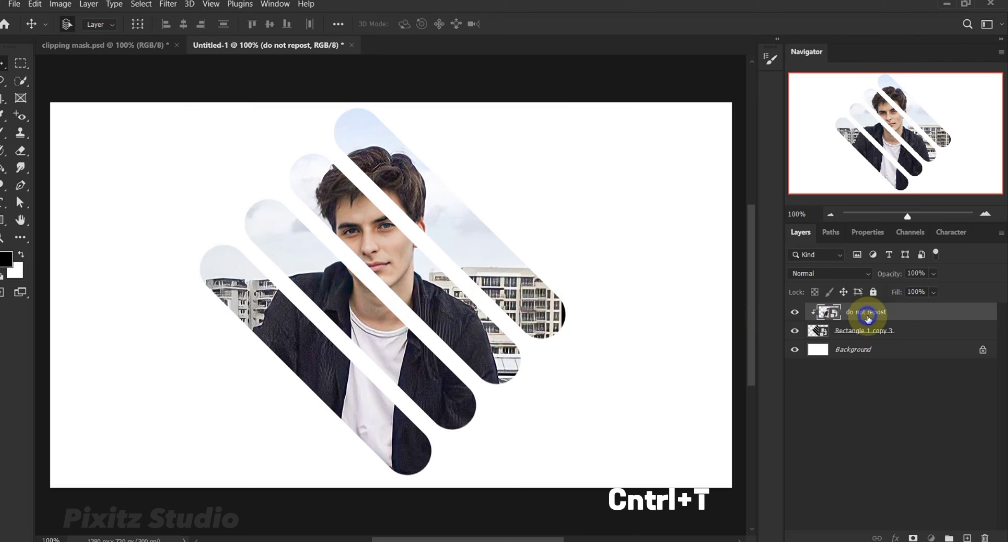
pyautogui.hotkey('ctrl', 't')
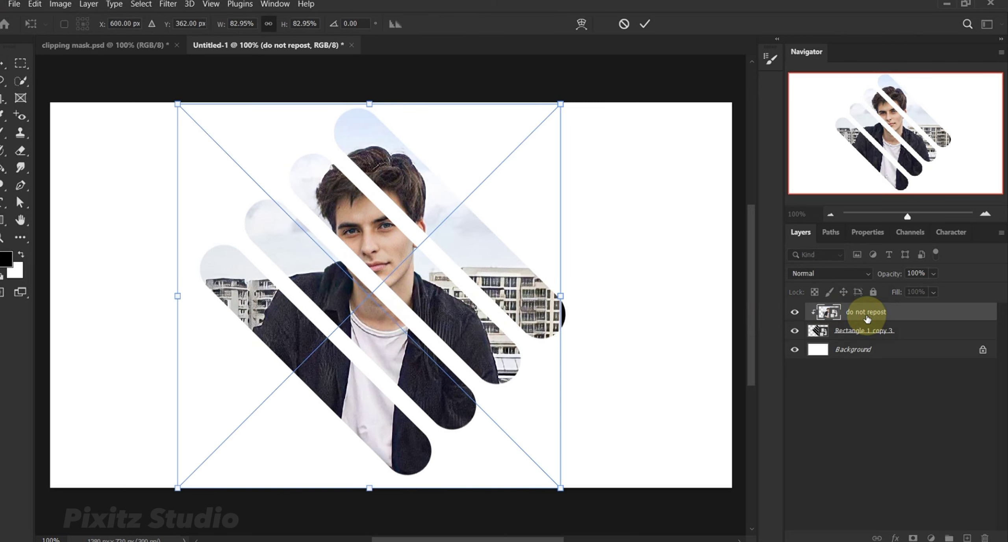
pyautogui.moveTo(560, 295); pyautogui.dragTo(613, 295)
pyautogui.moveTo(507, 320); pyautogui.dragTo(500, 329)
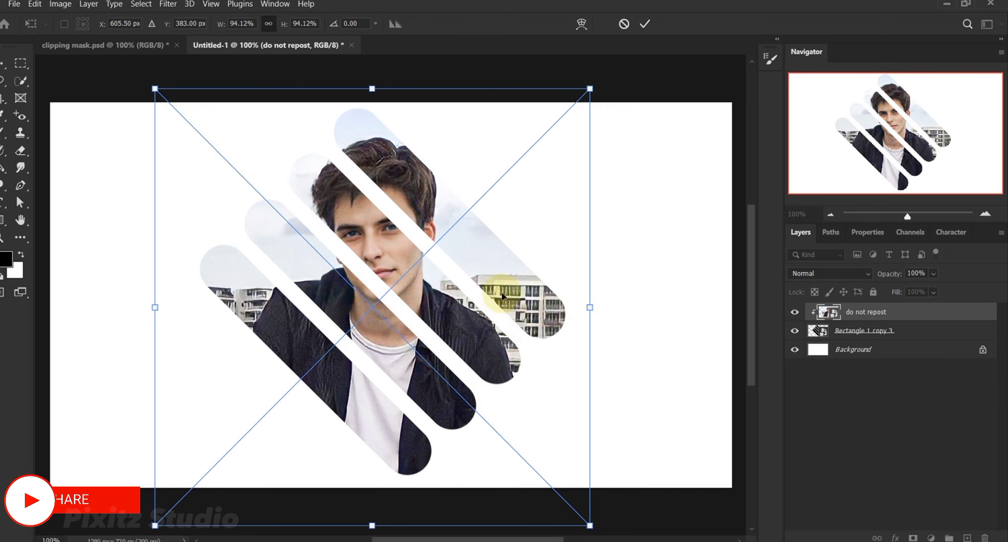
pyautogui.click(644, 28)
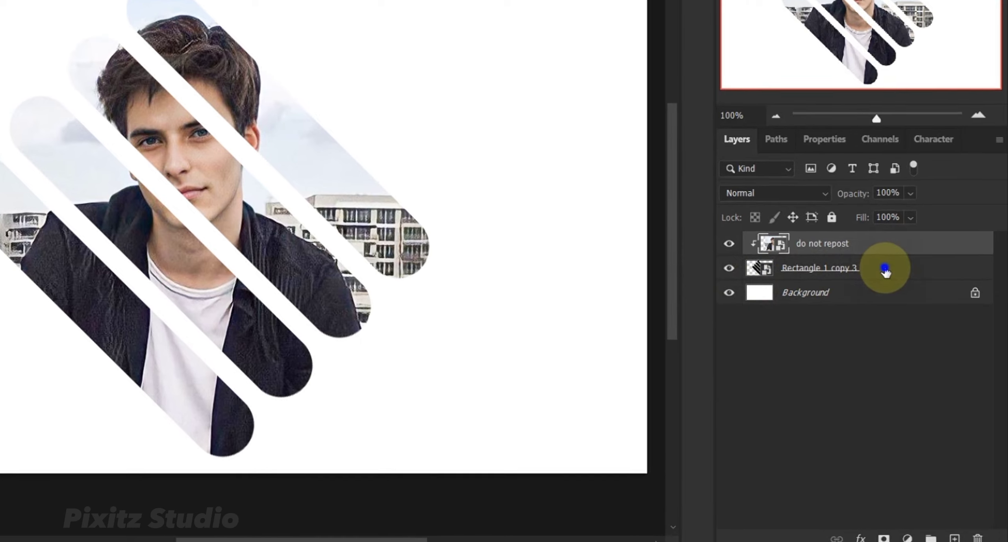
# Add a black Drop Shadow to the bars layer at 100% opacity, 90° angle, distance 4 px, spread 0% and size 4 px.
pyautogui.click(929, 333)
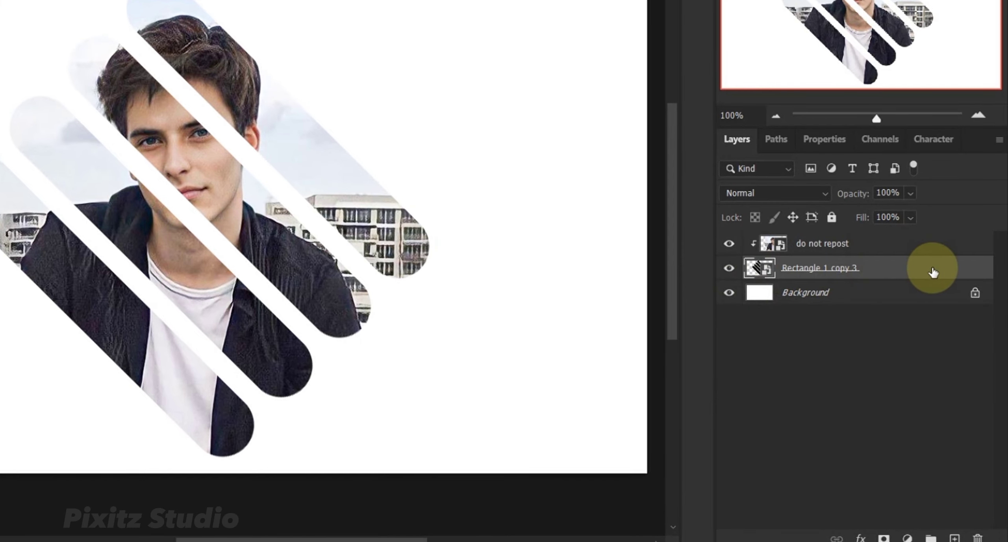
pyautogui.doubleClick(933, 272)
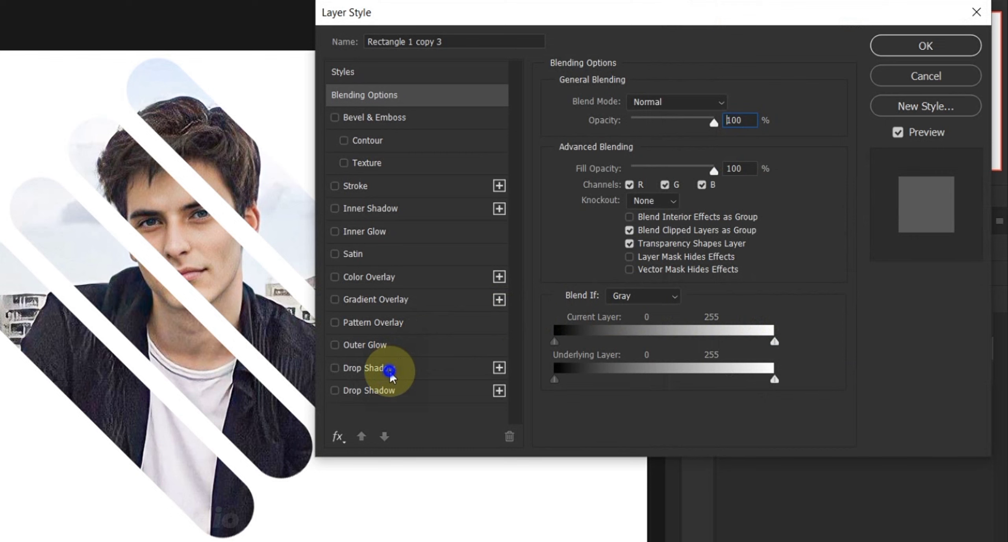
pyautogui.click(390, 370)
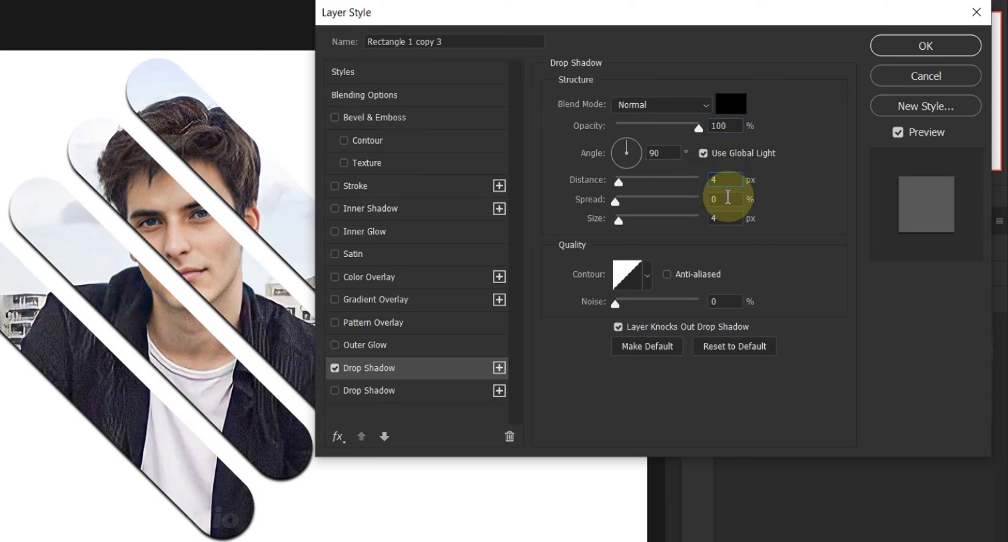
pyautogui.click(727, 199)
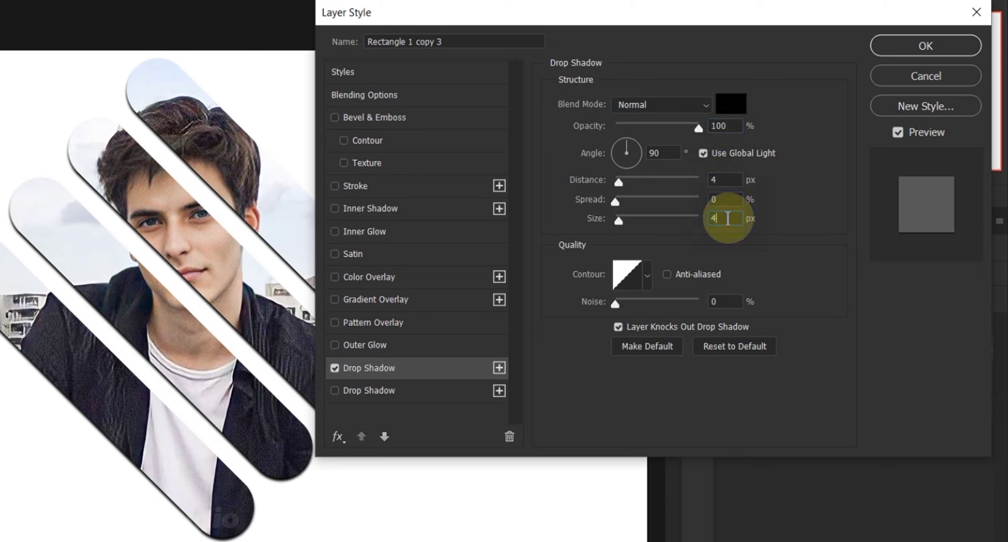
pyautogui.click(890, 51)
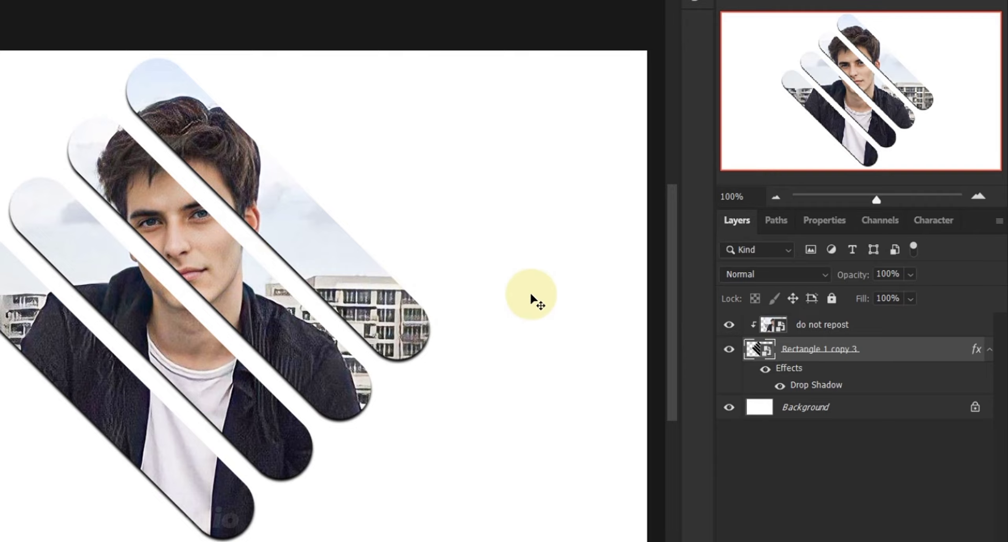
# Unlock the white Background layer and open the Filter Gallery for it.
pyautogui.click(976, 407)
pyautogui.click(858, 412)
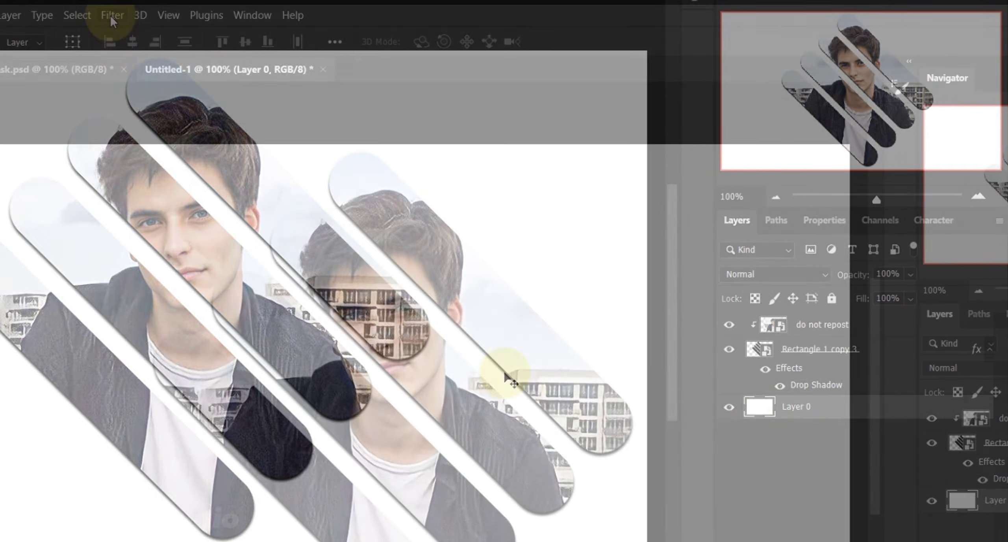
pyautogui.click(112, 15)
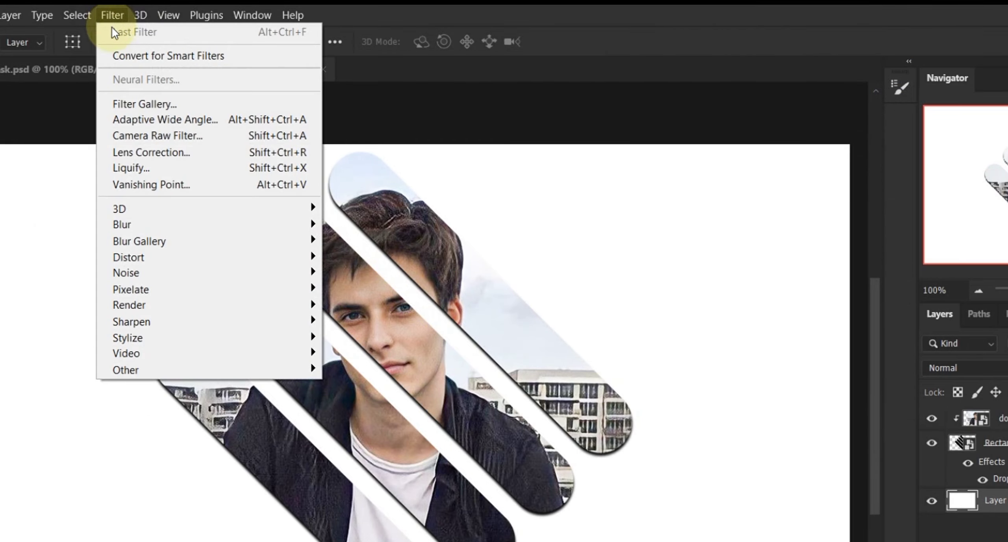
pyautogui.click(130, 103)
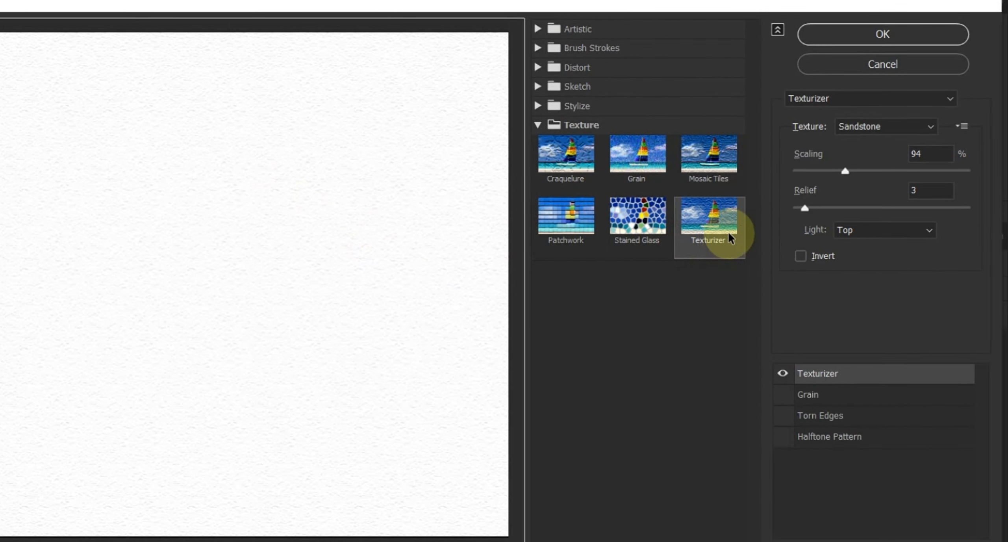
# Apply the Texturizer filter to the white background layer with Sandstone texture, scaling 94%, relief 3 and light from Top.
pyautogui.click(587, 126)
pyautogui.click(587, 125)
pyautogui.click(696, 214)
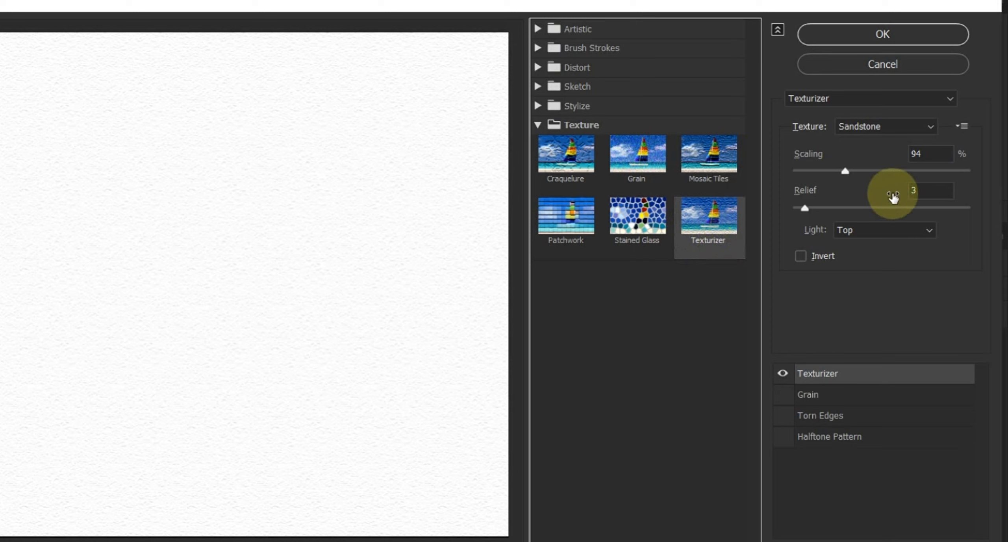
pyautogui.click(932, 152)
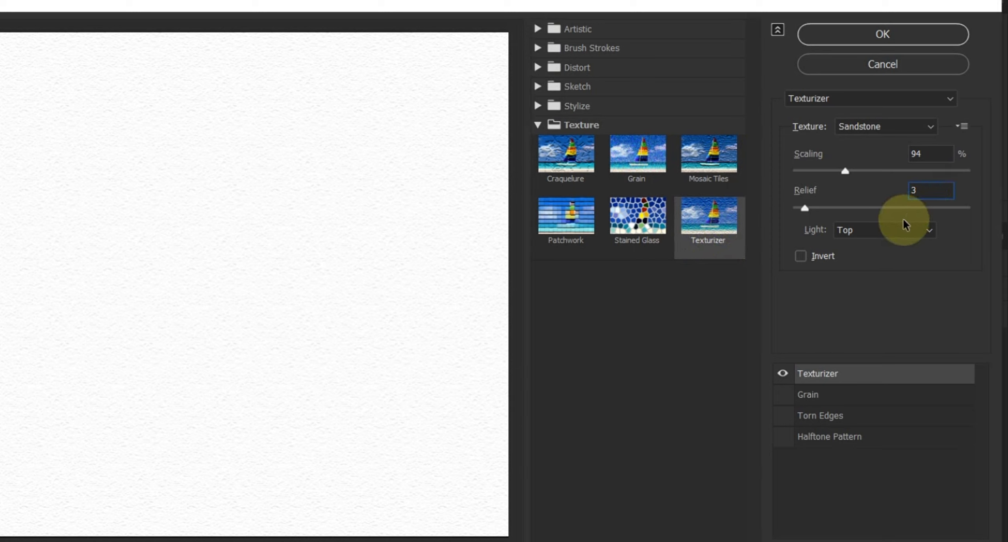
pyautogui.click(898, 231)
pyautogui.click(898, 232)
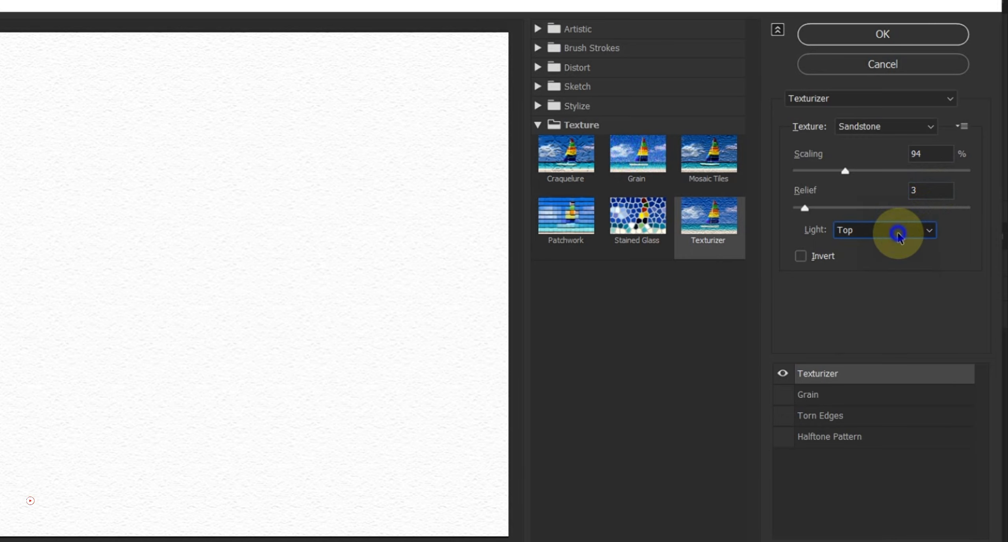
pyautogui.click(852, 32)
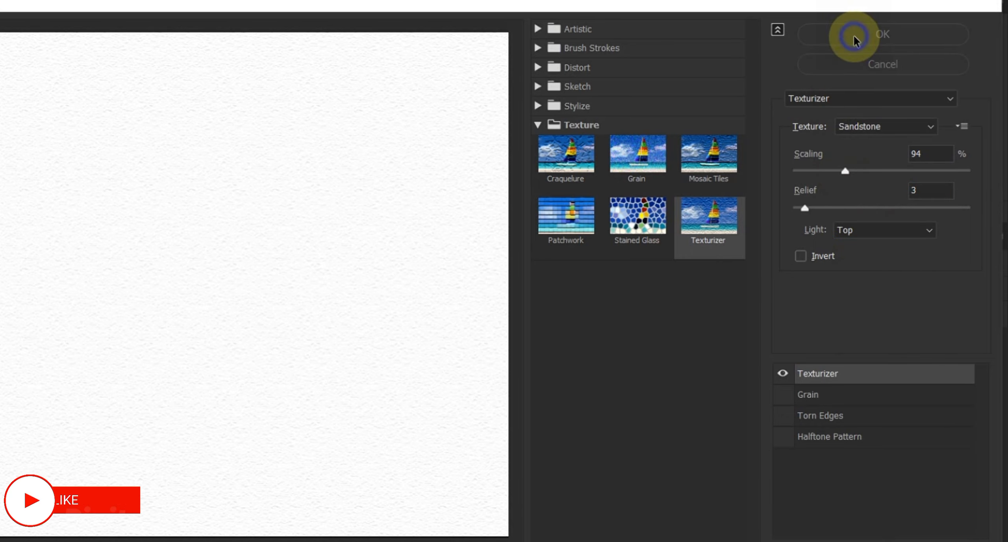